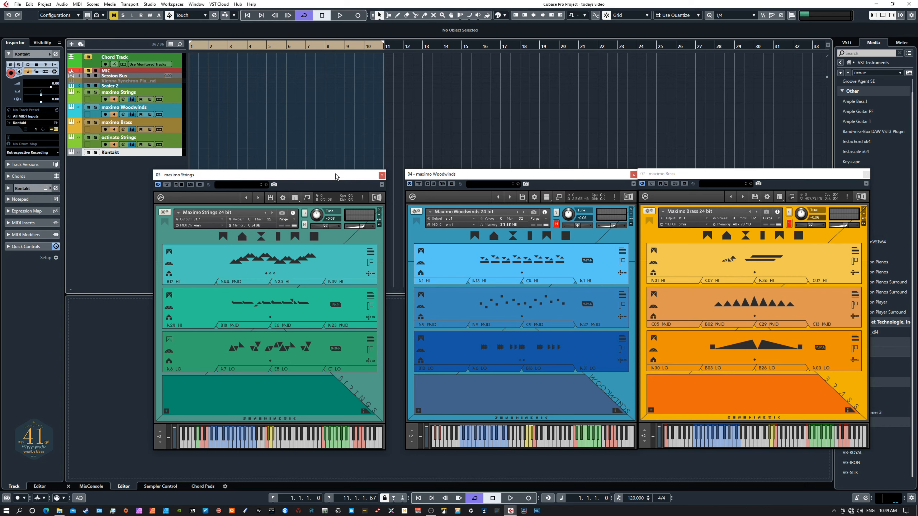
- Toggle the middle phrase in the Maximo Strings instance and audition phrase keys on its keyboard
{"action": "mouse_move", "coordinate": [335, 174]}
{"action": "left_mouse_down"}
{"action": "mouse_move", "coordinate": [303, 166]}
{"action": "mouse_move", "coordinate": [348, 161]}
{"action": "mouse_move", "coordinate": [321, 175]}
{"action": "left_mouse_up"}
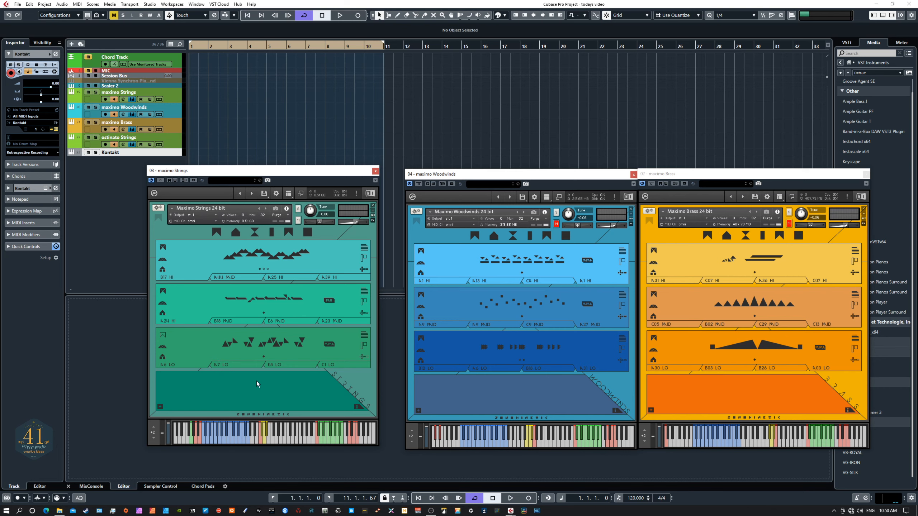
{"action": "left_click", "coordinate": [163, 293]}
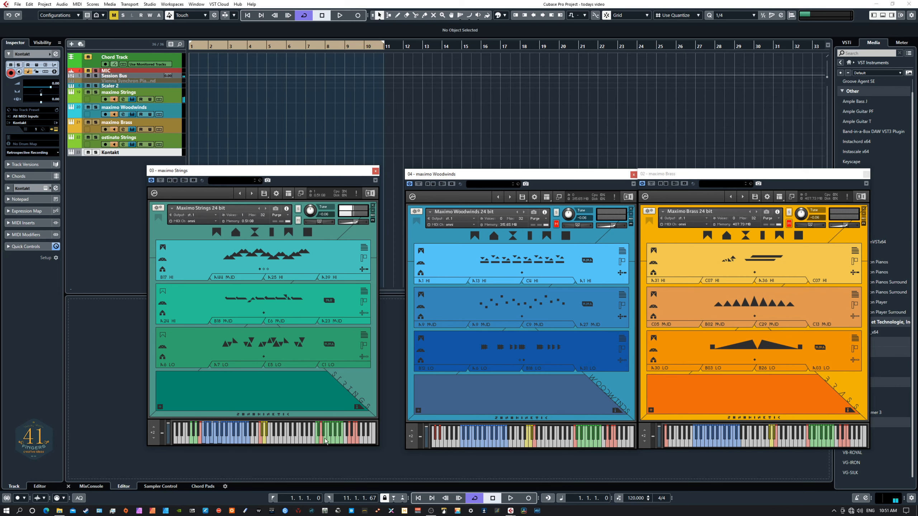
{"action": "left_click_drag", "start_coordinate": [327, 438], "coordinate": [328, 439]}
{"action": "left_click", "coordinate": [336, 431]}
- Separate the Woodwinds and Brass windows beside Maximo Strings, and toggle the middle Strings phrase again
{"action": "left_click_drag", "start_coordinate": [470, 176], "coordinate": [461, 169]}
{"action": "left_click_drag", "start_coordinate": [666, 180], "coordinate": [681, 166]}
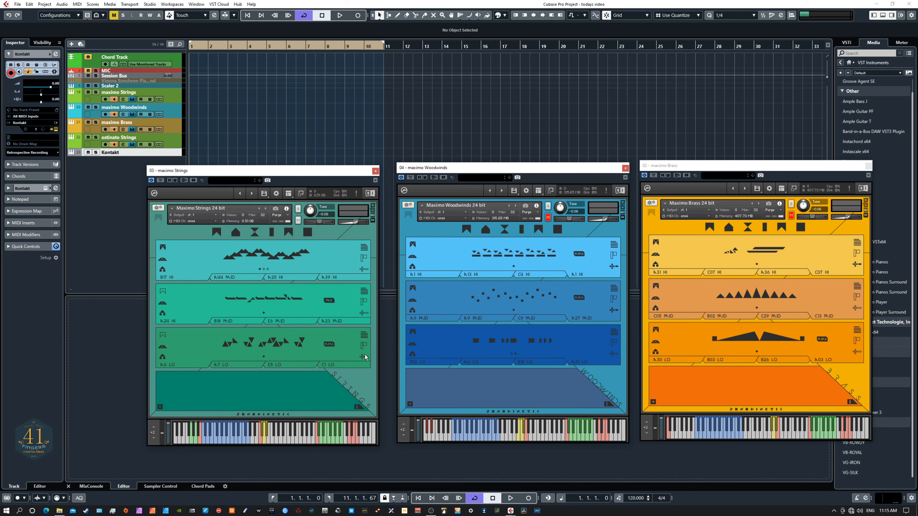
{"action": "left_click", "coordinate": [164, 290]}
{"action": "left_click", "coordinate": [321, 436]}
- Reposition the Maximo Strings window and show the second Strings instance, named Kontakt, in front of the Woodwinds window
{"action": "mouse_move", "coordinate": [287, 171]}
{"action": "left_mouse_down"}
{"action": "mouse_move", "coordinate": [277, 175]}
{"action": "mouse_move", "coordinate": [307, 168]}
{"action": "mouse_move", "coordinate": [281, 173]}
{"action": "left_mouse_up"}
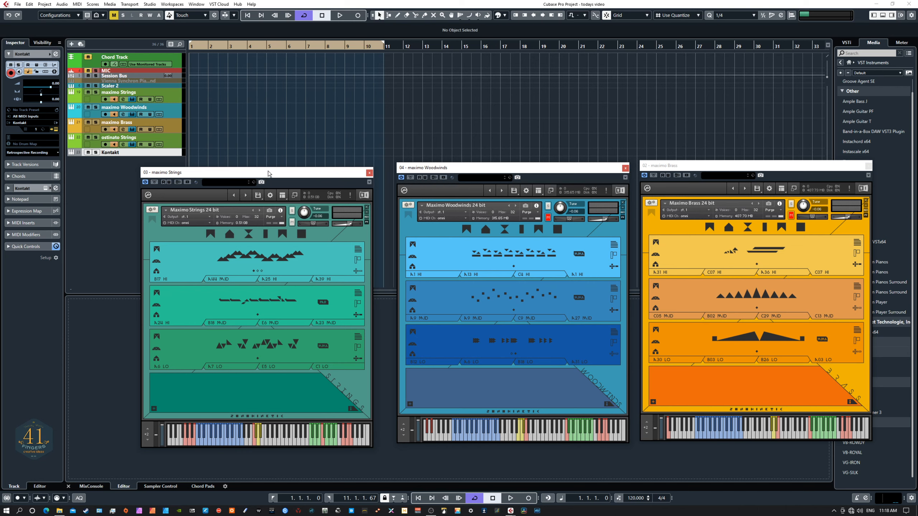
{"action": "left_click_drag", "start_coordinate": [474, 175], "coordinate": [582, 167]}
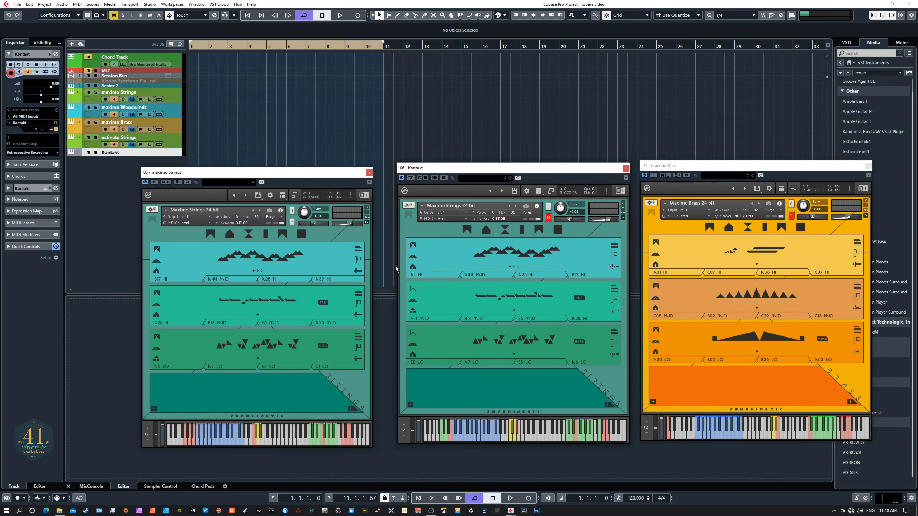
{"action": "left_click", "coordinate": [410, 404]}
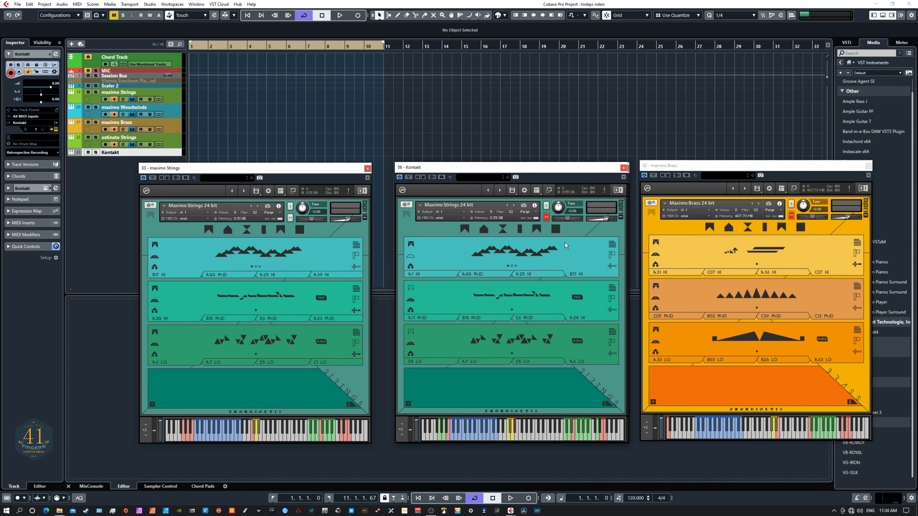
- Unmute the second Strings instance to play alongside the first, and choose phrase keys on its keyboard
{"action": "left_click", "coordinate": [547, 216]}
{"action": "left_click", "coordinate": [545, 217]}
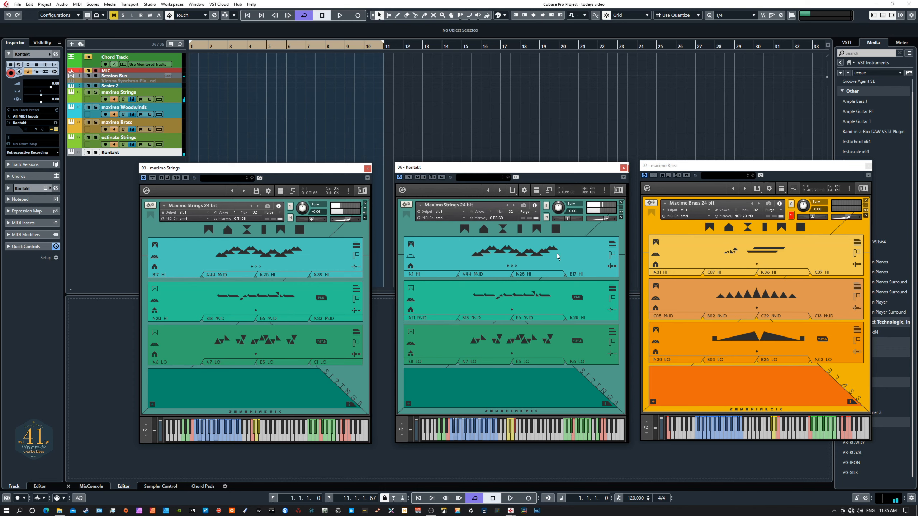
{"action": "left_click", "coordinate": [586, 438]}
{"action": "left_click", "coordinate": [569, 436]}
{"action": "left_click", "coordinate": [572, 437]}
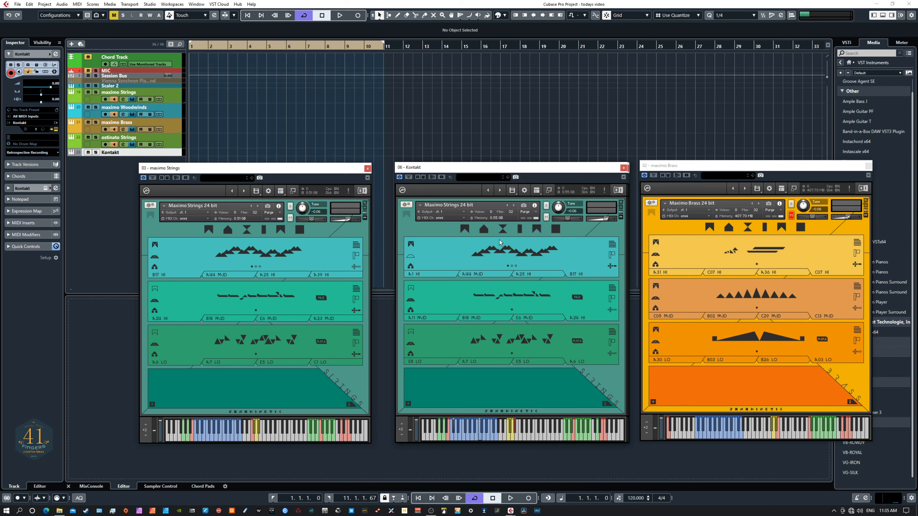
- Pan the high phrase to the right in the second Strings instance and to the left in the first
{"action": "left_click", "coordinate": [407, 404]}
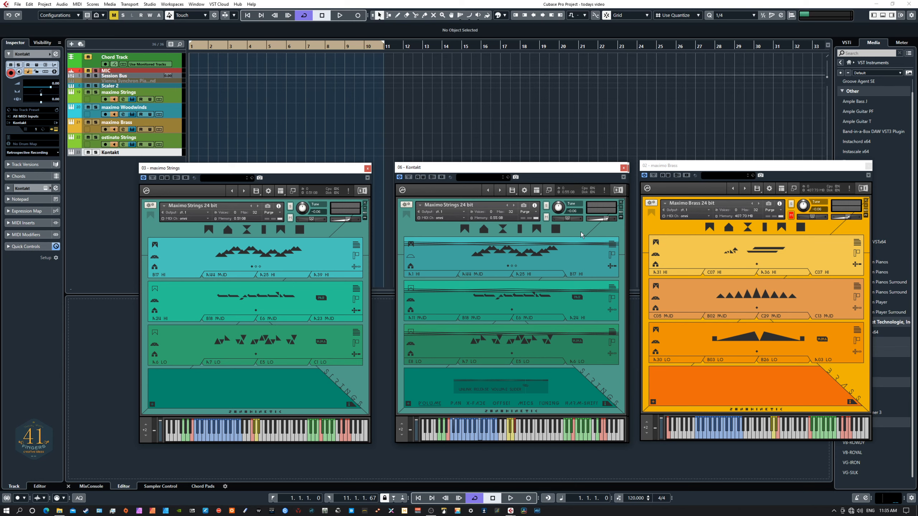
{"action": "left_click", "coordinate": [456, 402]}
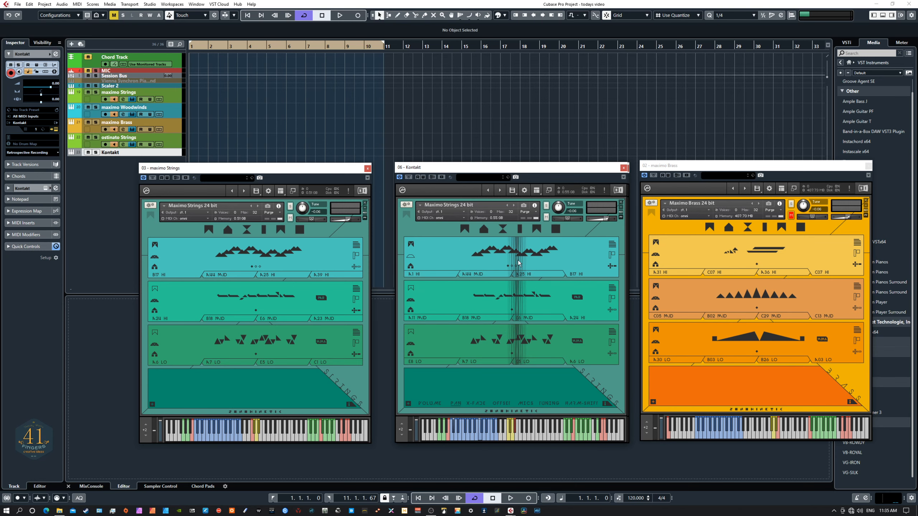
{"action": "left_click_drag", "start_coordinate": [514, 259], "coordinate": [550, 264]}
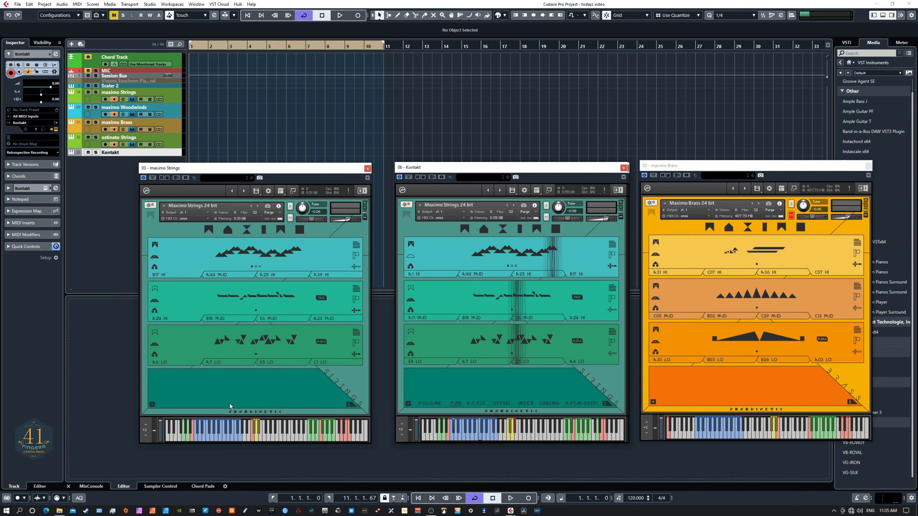
{"action": "left_click", "coordinate": [151, 403]}
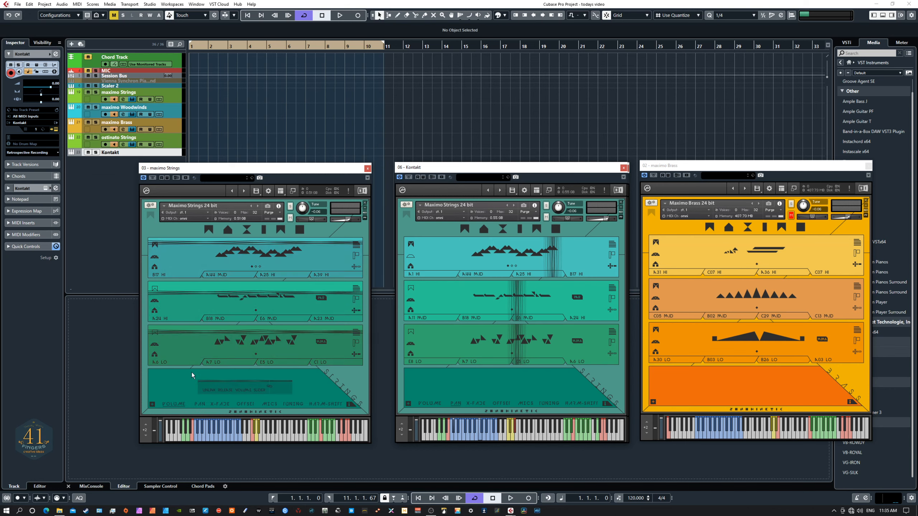
{"action": "left_click", "coordinate": [200, 403]}
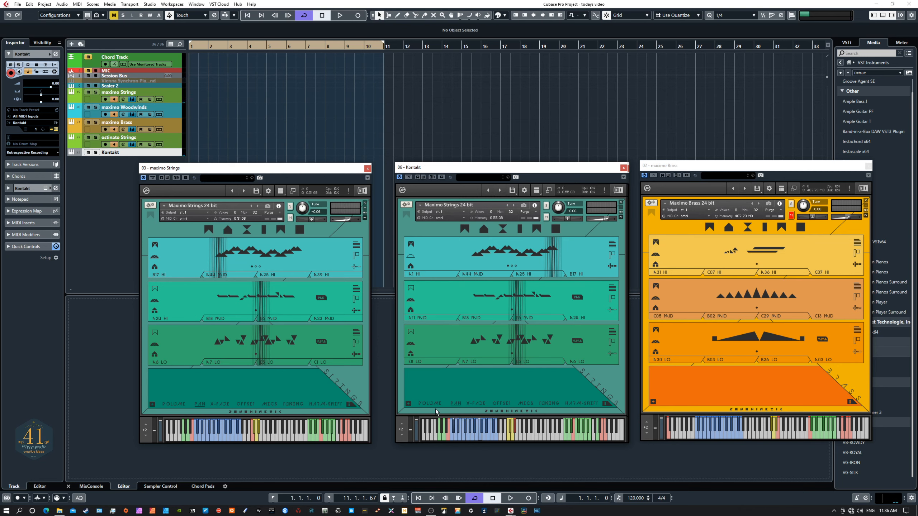
- Set the high phrase's X-Fade to the far left in the second Strings instance and towards the right in the first
{"action": "left_click", "coordinate": [474, 400]}
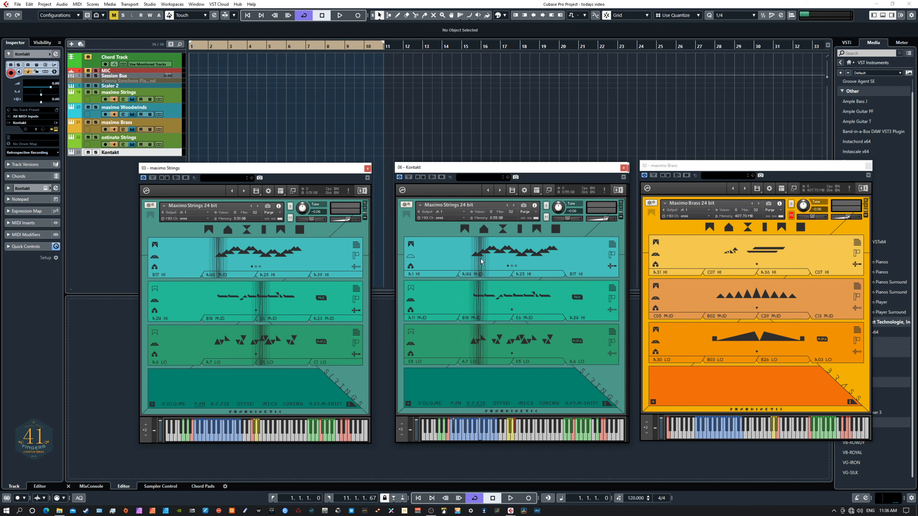
{"action": "left_click_drag", "start_coordinate": [480, 258], "coordinate": [400, 256]}
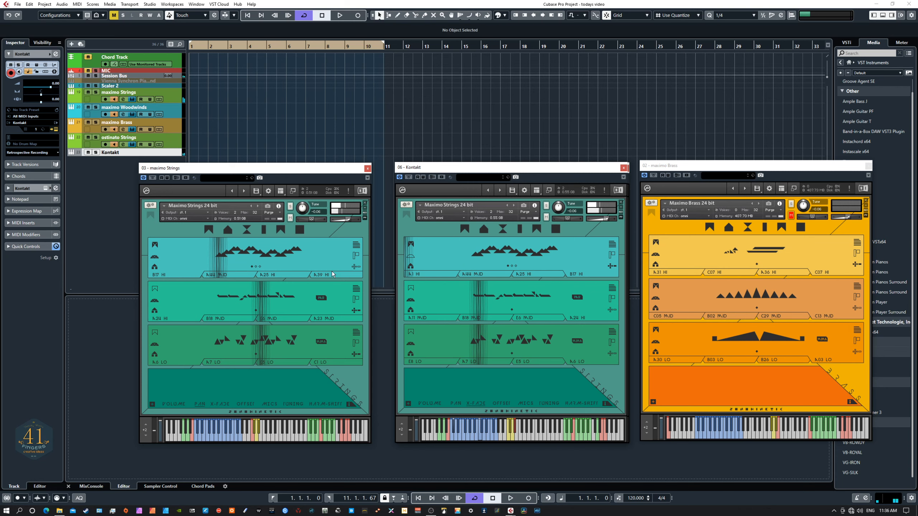
{"action": "left_click", "coordinate": [214, 403]}
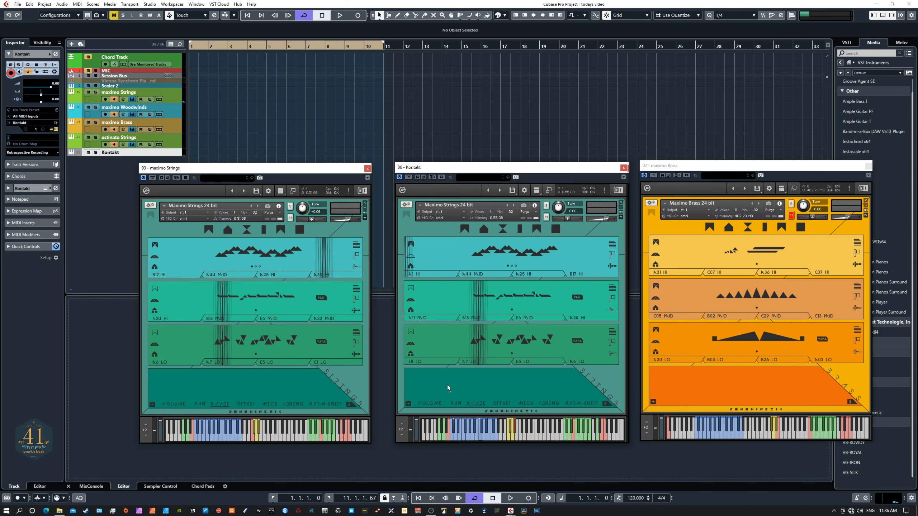
- Look through the second instance's Offset, Mics, Shift and Volume pages, and close the control strips of both Strings instances
{"action": "left_click", "coordinate": [502, 403]}
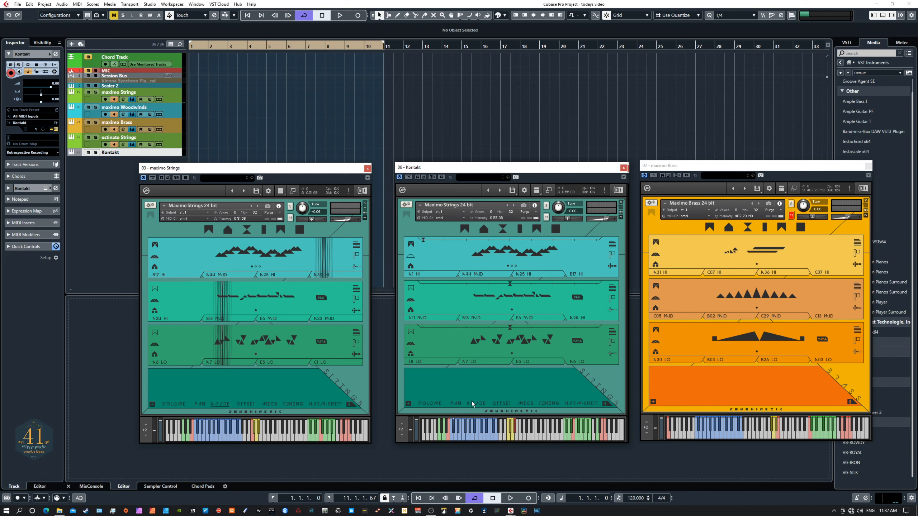
{"action": "left_click", "coordinate": [526, 404]}
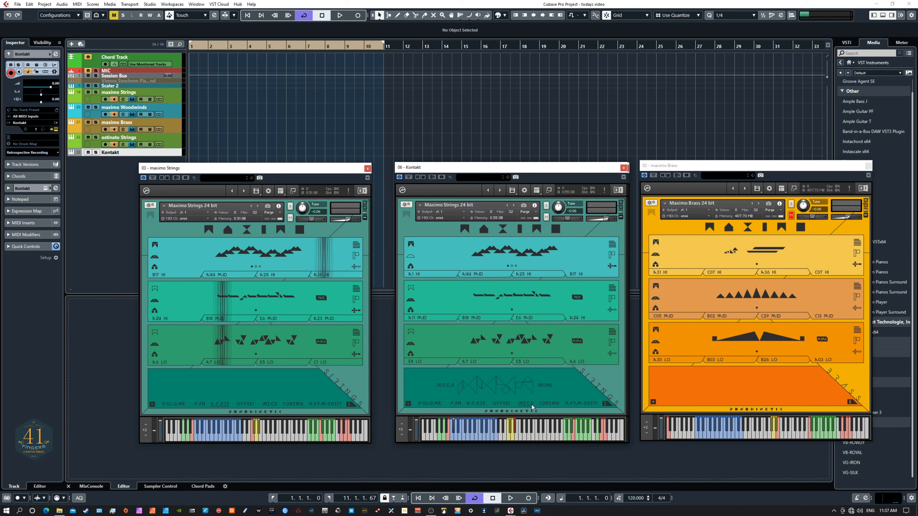
{"action": "left_click", "coordinate": [569, 402]}
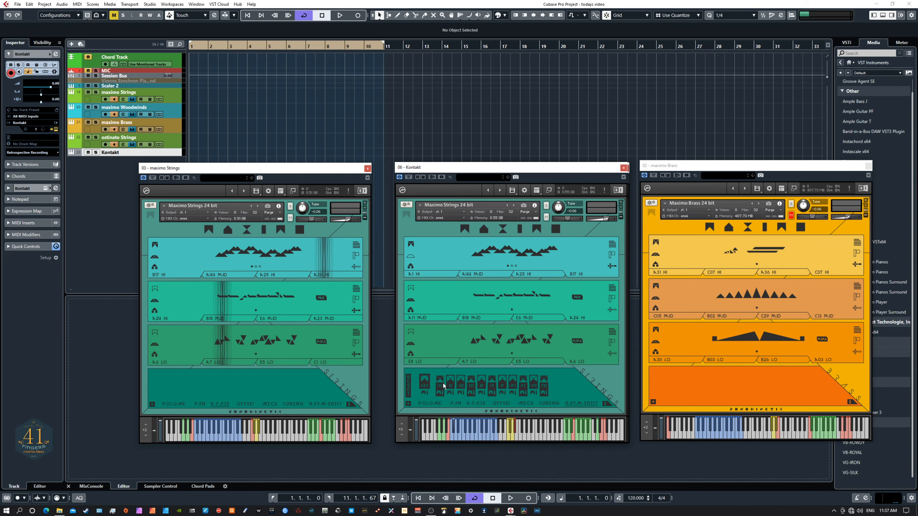
{"action": "left_click", "coordinate": [426, 403]}
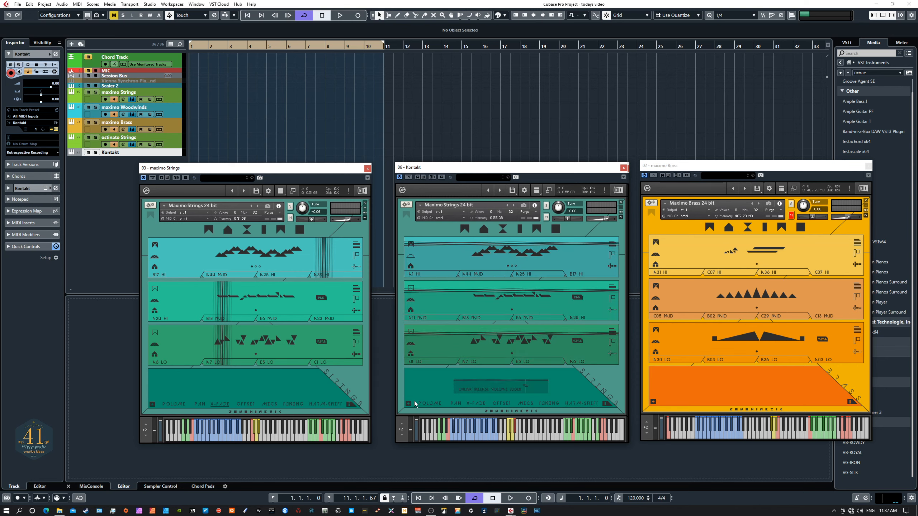
{"action": "left_click", "coordinate": [410, 403]}
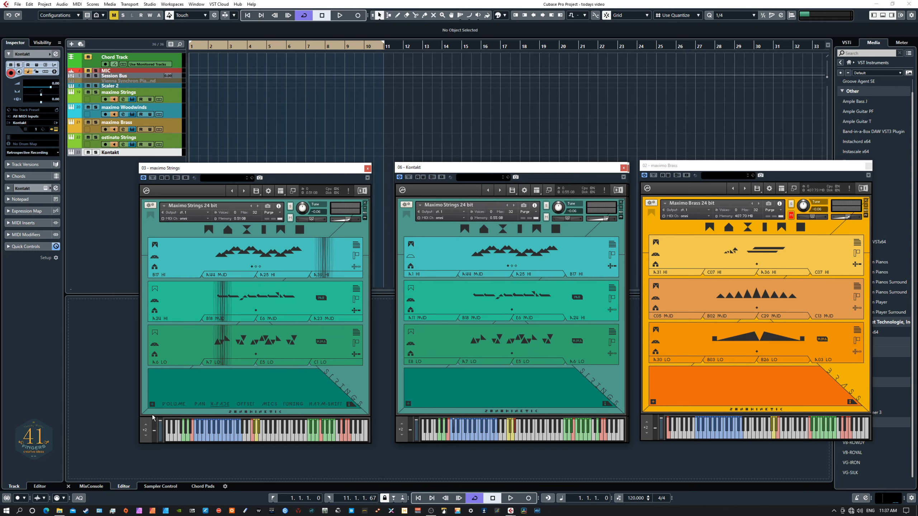
{"action": "left_click", "coordinate": [151, 404]}
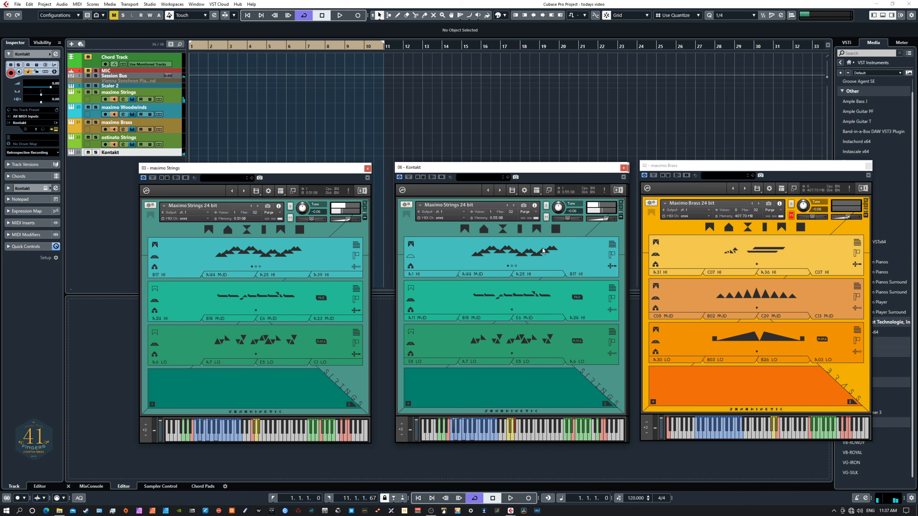
- Enable the middle and low phrases in the first Strings instance, muting and unmuting the second instance to compare the sound
{"action": "left_click", "coordinate": [546, 218]}
{"action": "left_click", "coordinate": [547, 217]}
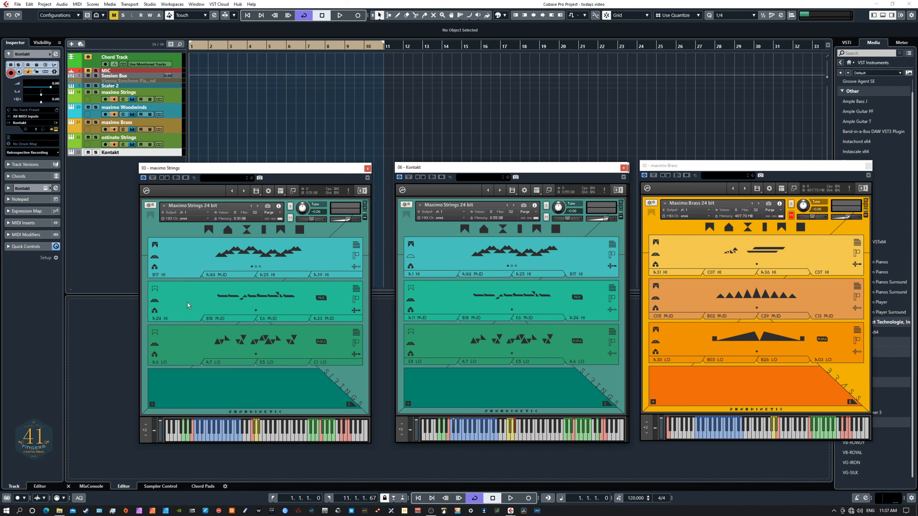
{"action": "left_click", "coordinate": [155, 289]}
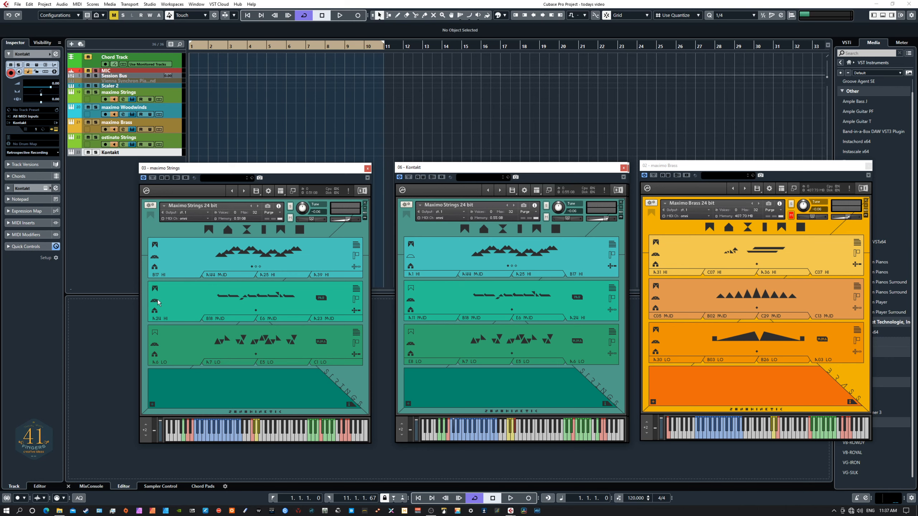
{"action": "left_click", "coordinate": [154, 332]}
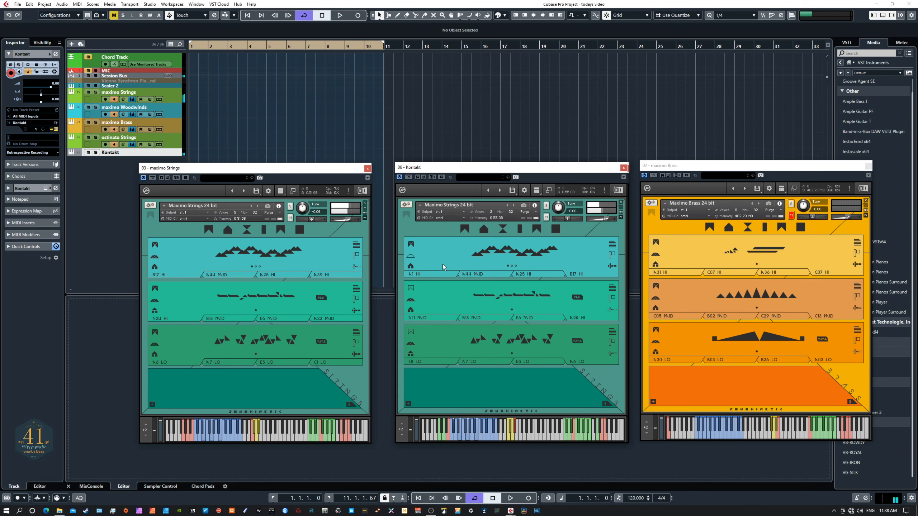
{"action": "left_click", "coordinate": [546, 217]}
{"action": "left_click", "coordinate": [546, 217]}
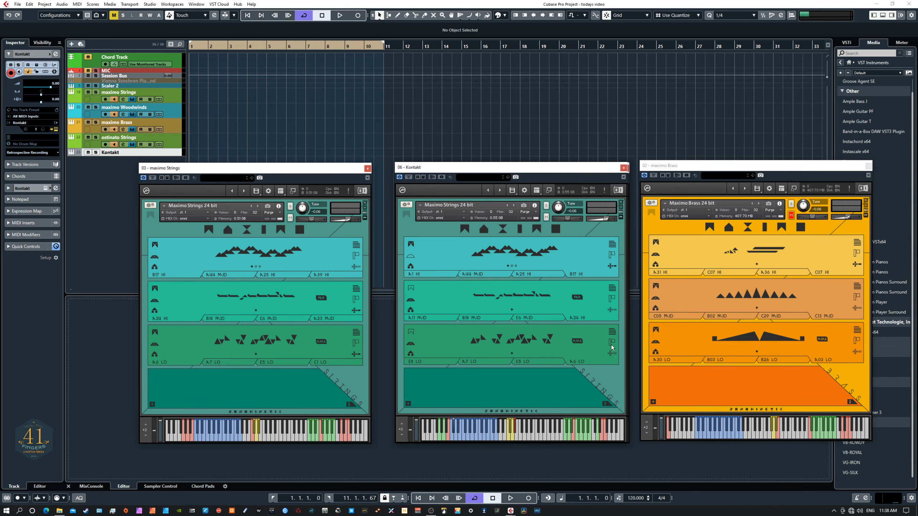
- Move the second Strings window aside to show the Woodwinds instance, and bring it back to its place
{"action": "left_click_drag", "start_coordinate": [569, 170], "coordinate": [811, 164]}
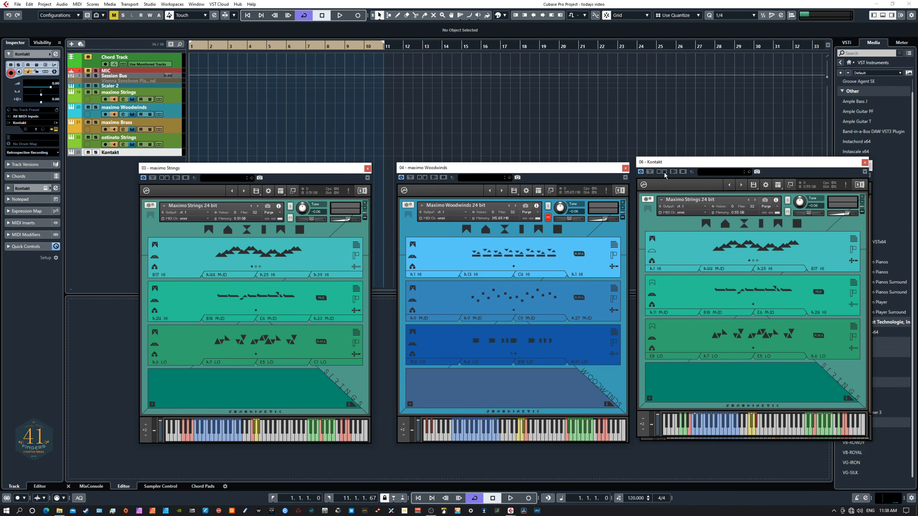
{"action": "left_click_drag", "start_coordinate": [677, 164], "coordinate": [438, 168]}
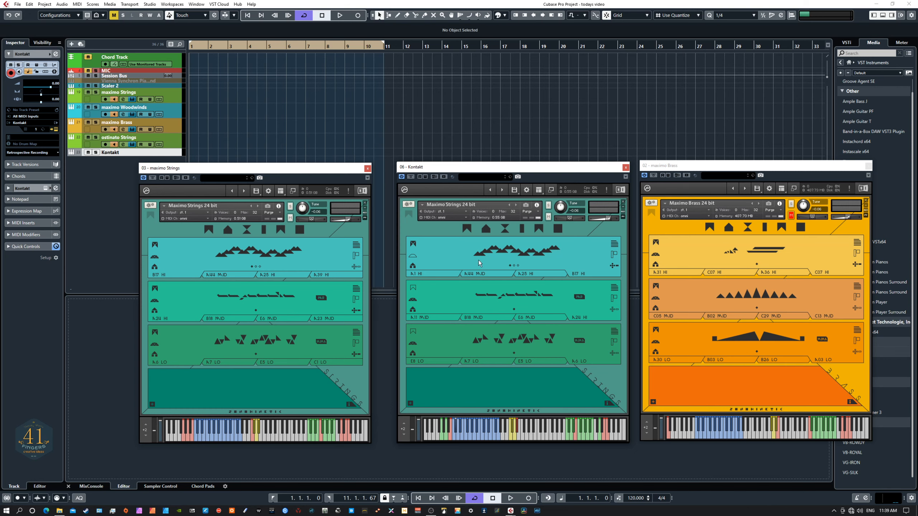
- Switch the second instance's high phrase to its last slot, and set its X-Fade right of centre and Offset near the left end
{"action": "left_click", "coordinate": [514, 266]}
{"action": "left_click", "coordinate": [410, 402]}
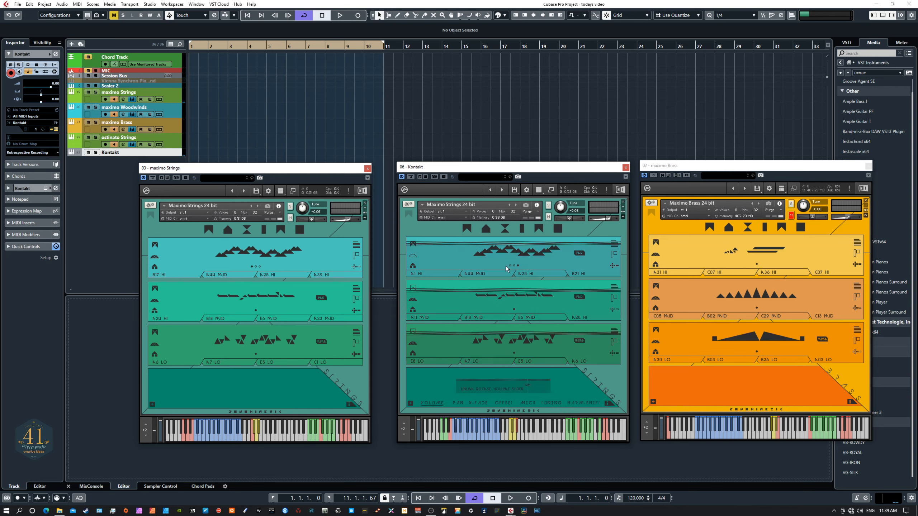
{"action": "left_click", "coordinate": [476, 402]}
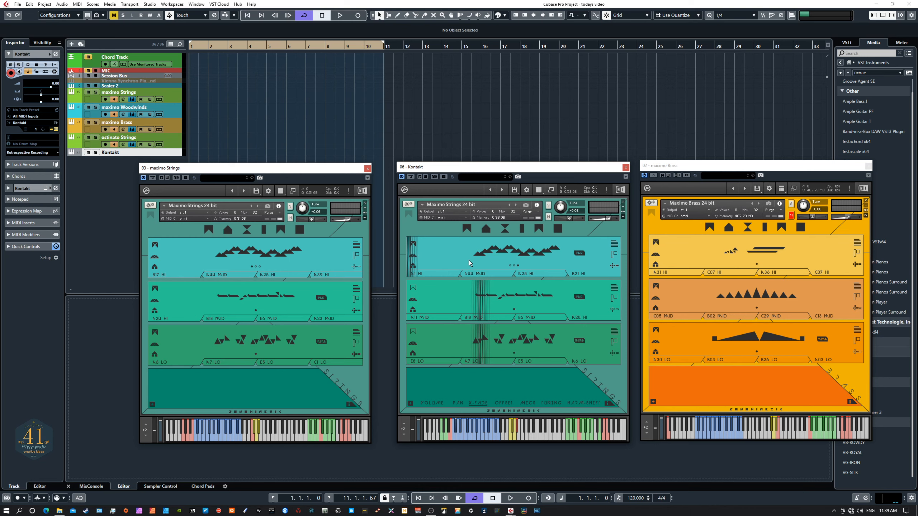
{"action": "left_click_drag", "start_coordinate": [406, 258], "coordinate": [543, 268]}
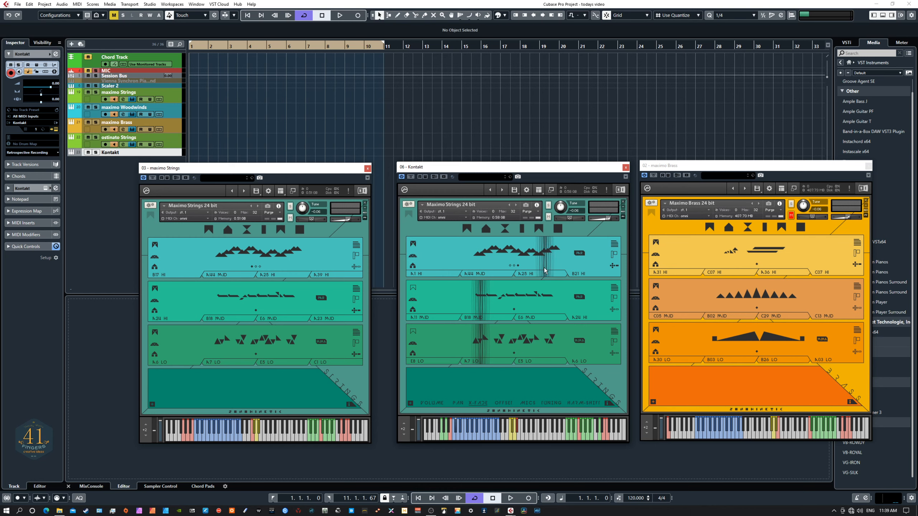
{"action": "left_click", "coordinate": [510, 403]}
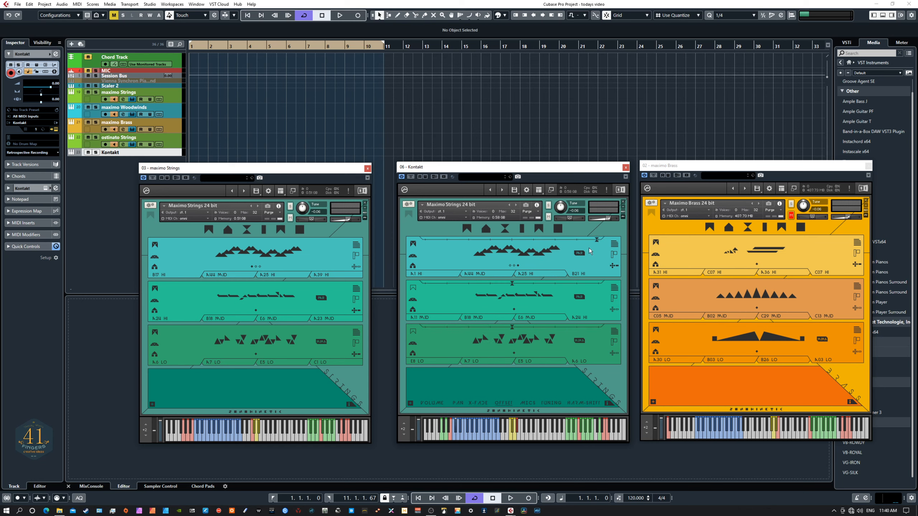
{"action": "left_click_drag", "start_coordinate": [598, 241], "coordinate": [480, 241]}
- Open the Phrase Picker for the high phrase in the first Strings instance and examine the available phrases
{"action": "left_click", "coordinate": [258, 252]}
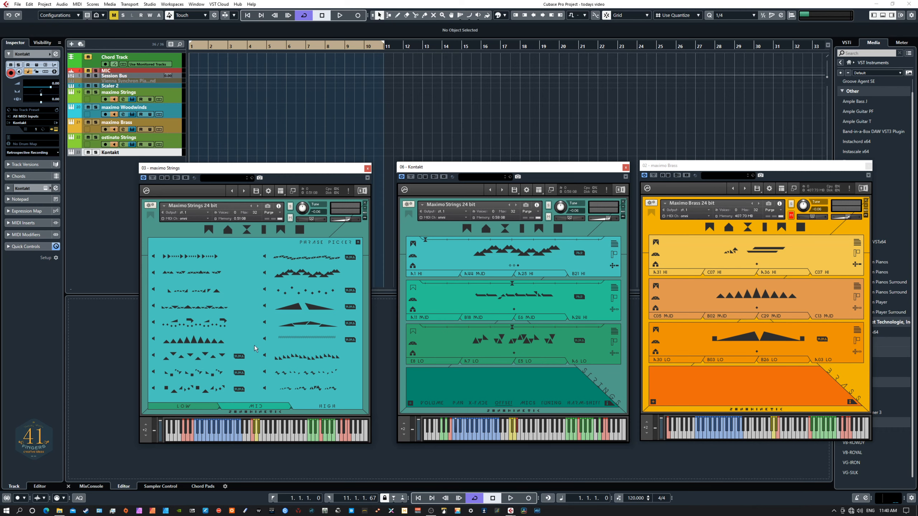
{"action": "left_click", "coordinate": [358, 242]}
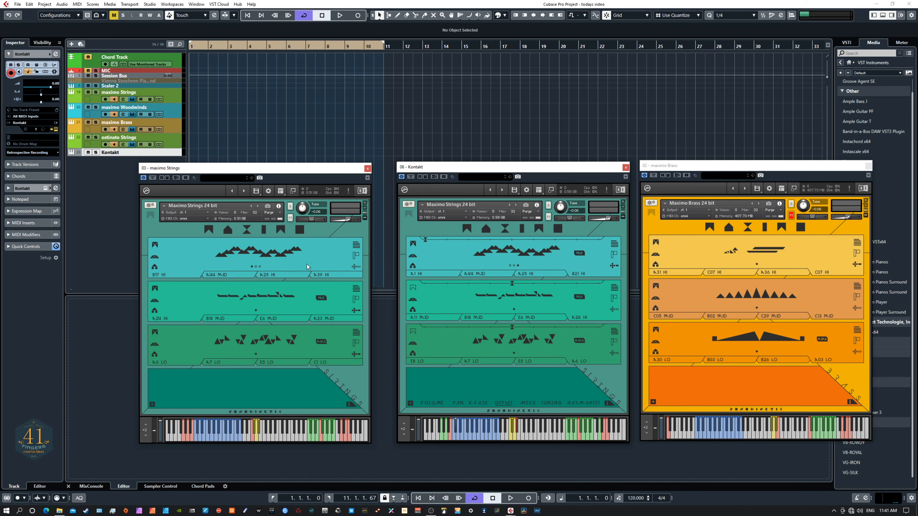
{"action": "left_click", "coordinate": [256, 252]}
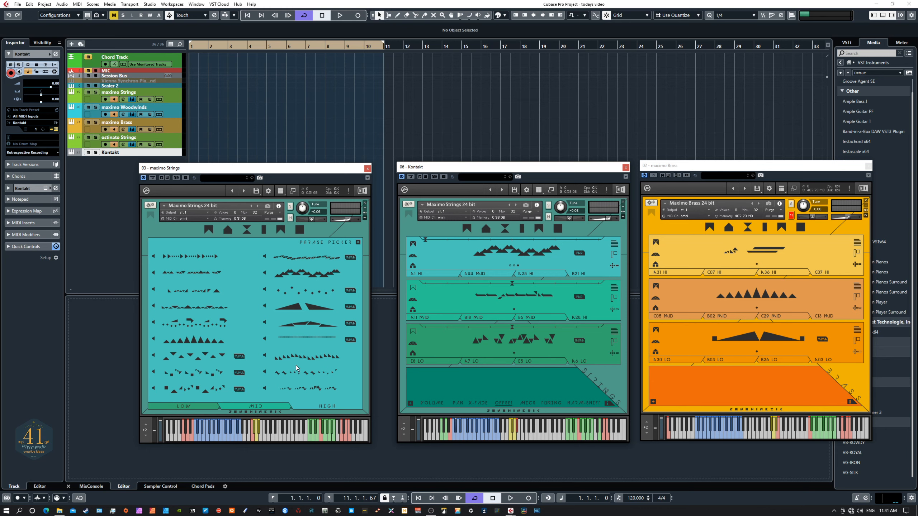
- Close the Phrase Picker and rearrange the second Strings, Woodwinds and Brass windows into an overlapping group beside the first Strings window
{"action": "left_click", "coordinate": [357, 242]}
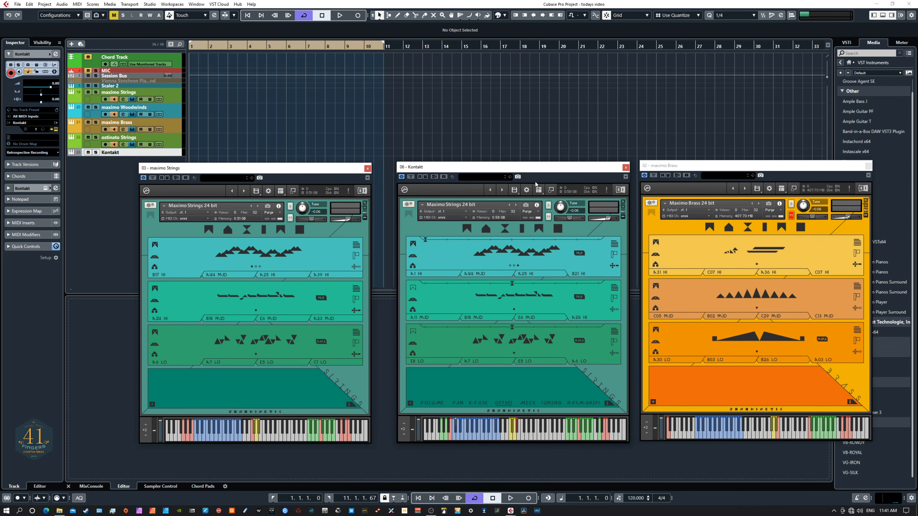
{"action": "left_click_drag", "start_coordinate": [546, 168], "coordinate": [761, 192]}
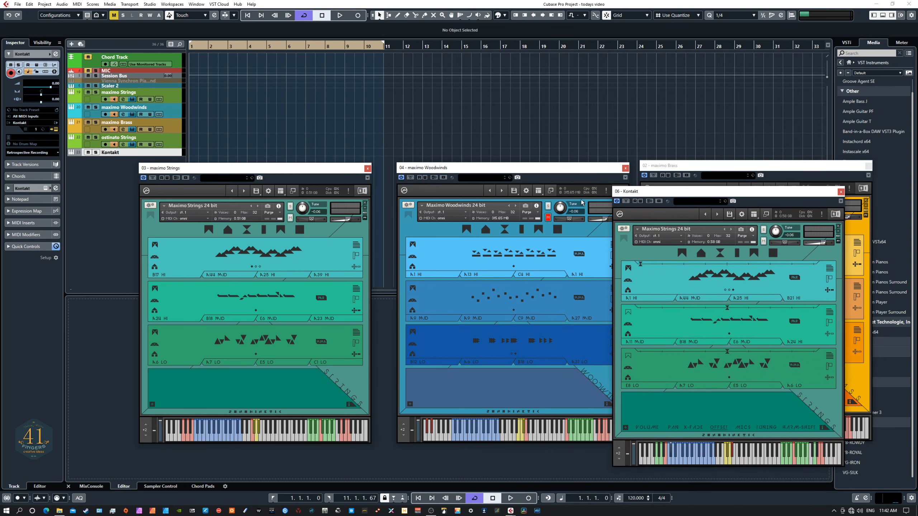
{"action": "left_click_drag", "start_coordinate": [552, 168], "coordinate": [520, 156]}
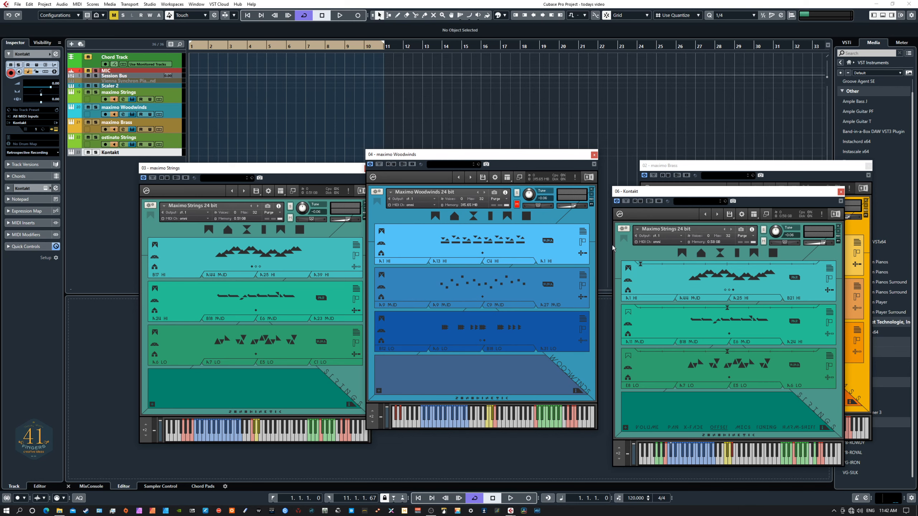
{"action": "left_click_drag", "start_coordinate": [674, 192], "coordinate": [488, 187]}
{"action": "left_click_drag", "start_coordinate": [688, 168], "coordinate": [584, 159]}
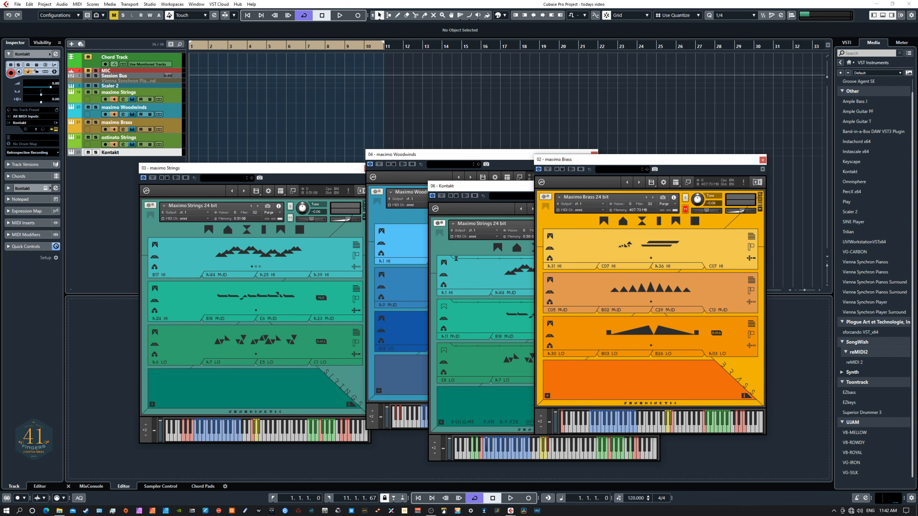
- Bring up the Ostinato Strings window above the Maximo instruments, and shift the first Maximo Strings window slightly down and outward
{"action": "left_click_drag", "start_coordinate": [177, 232], "coordinate": [571, 62]}
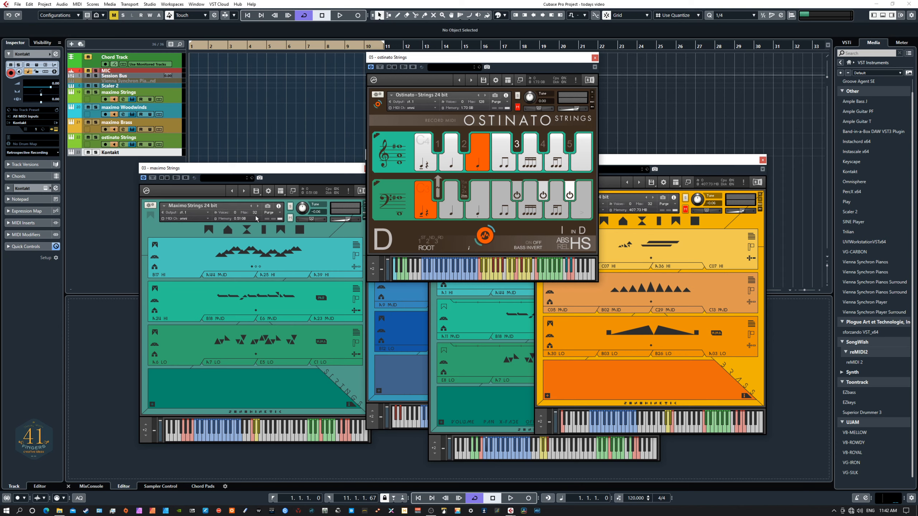
{"action": "left_click_drag", "start_coordinate": [289, 169], "coordinate": [267, 187]}
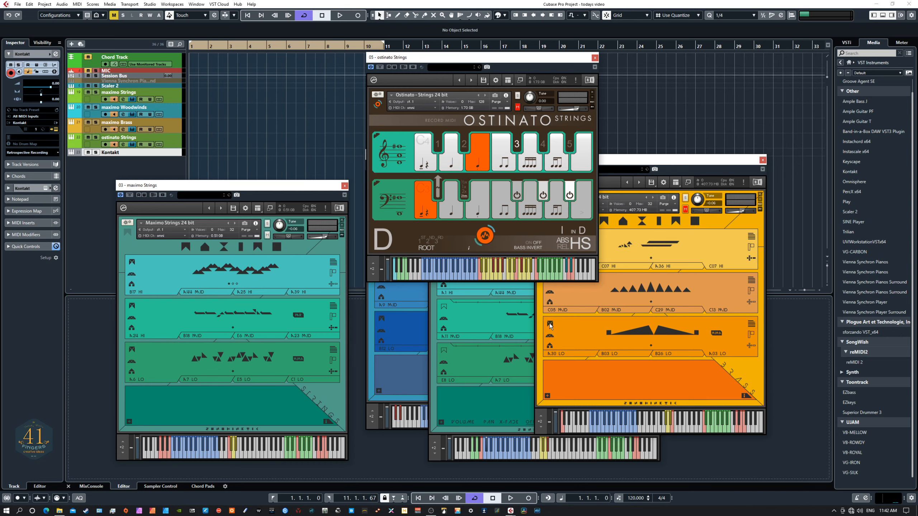
{"action": "mouse_move", "coordinate": [292, 186]}
{"action": "left_mouse_down"}
{"action": "mouse_move", "coordinate": [300, 198]}
{"action": "mouse_move", "coordinate": [301, 186]}
{"action": "left_mouse_up"}
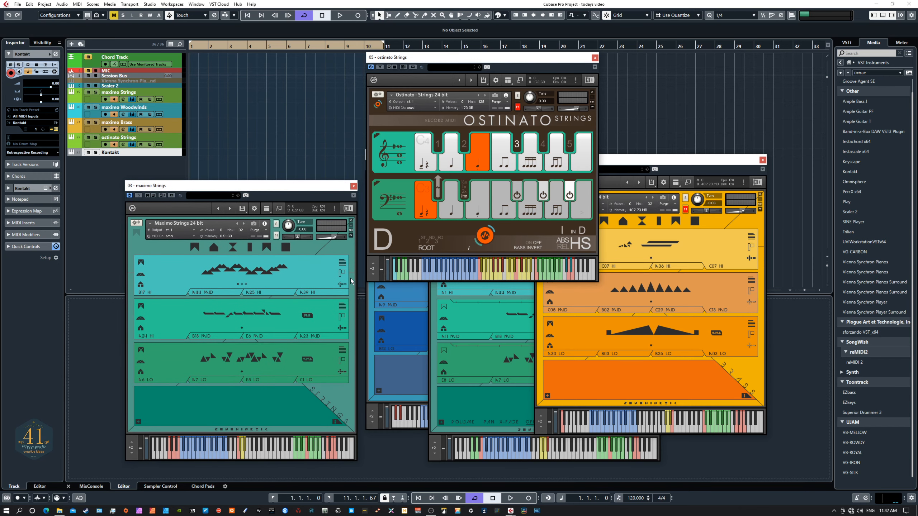